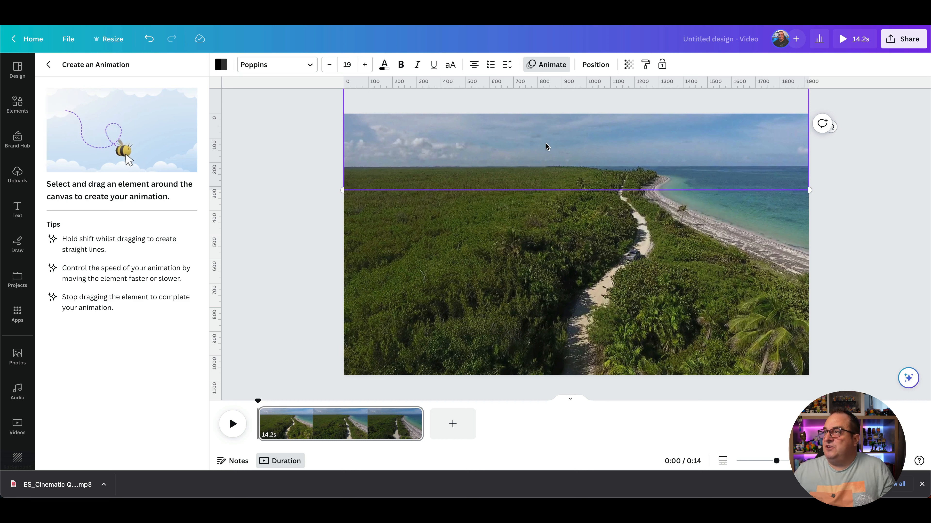
Step: Try animating the top black bar downward into the frame, and undo it
left_click_drag(545, 144, 546, 195)
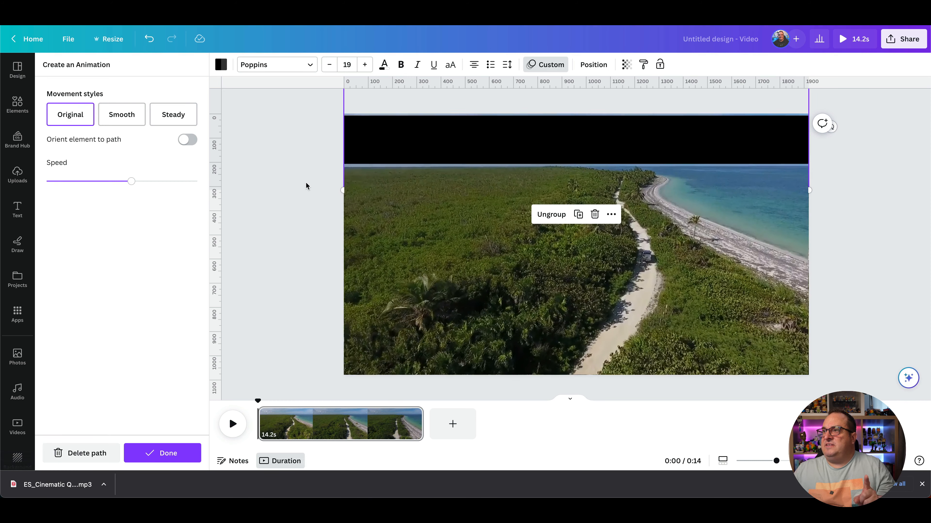
key("ctrl+z")
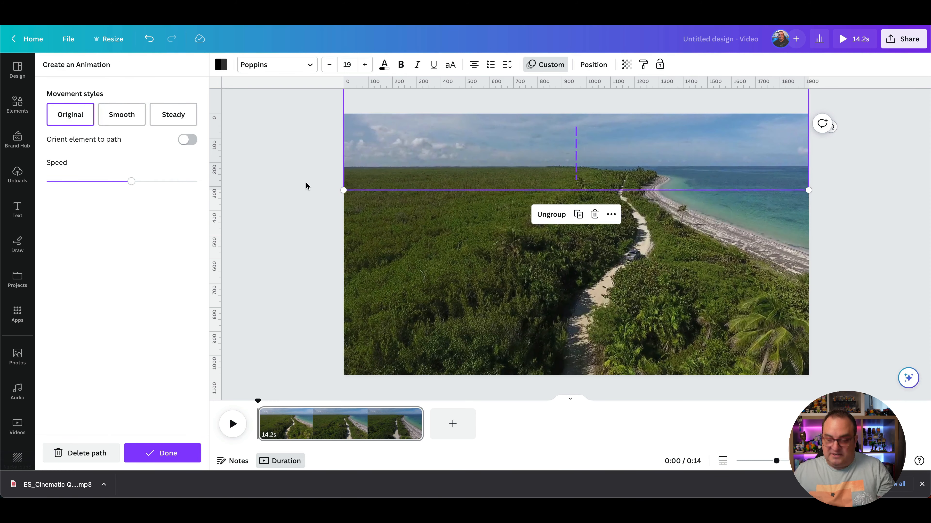
Step: Reselect the top black bar and redo the change that brings it down over the frame's top edge
left_click(315, 164)
left_click(320, 153)
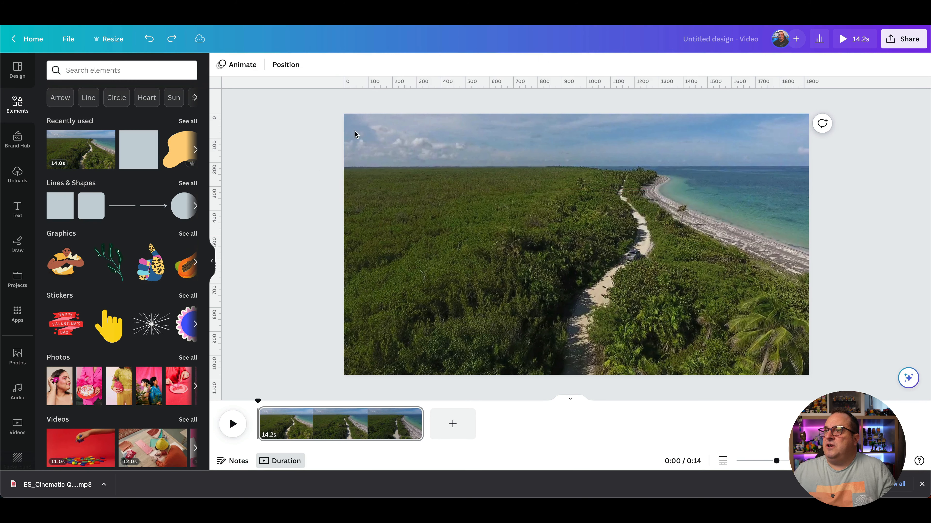
left_click(436, 146)
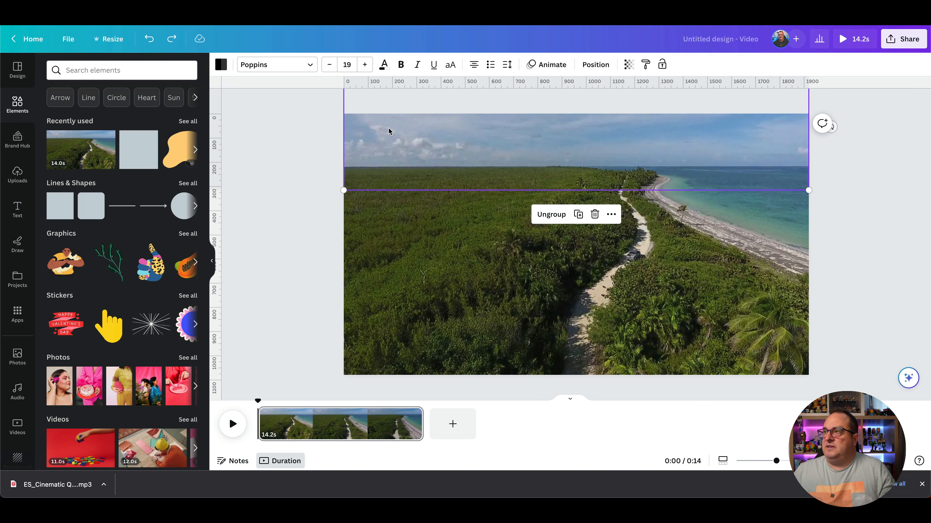
key("super+shift+z")
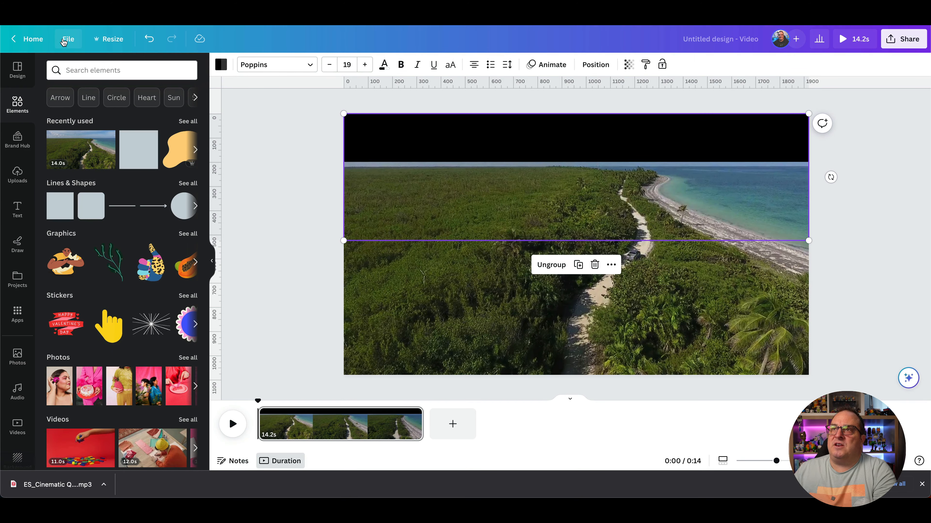
Step: Add a horizontal guide and position it along the lower edge of the top black bar
left_click(63, 41)
mouse_move(96, 162)
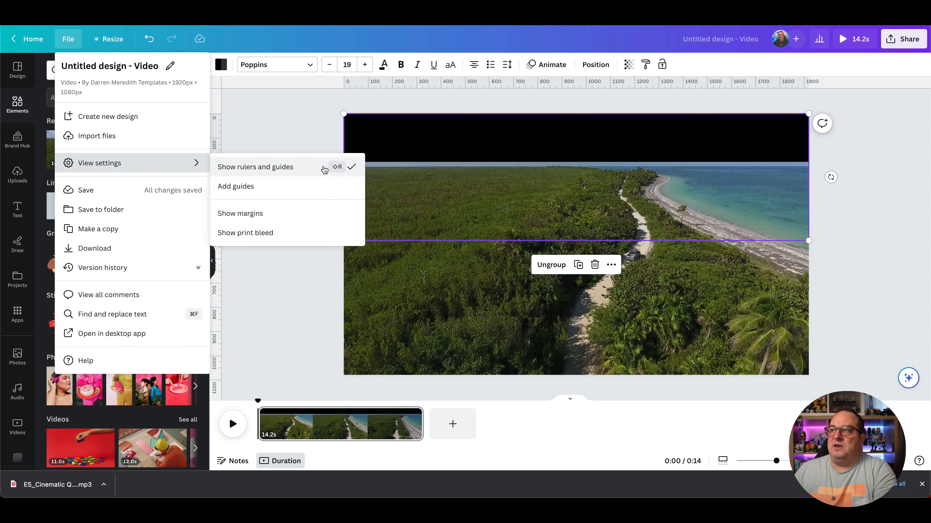
left_click(306, 136)
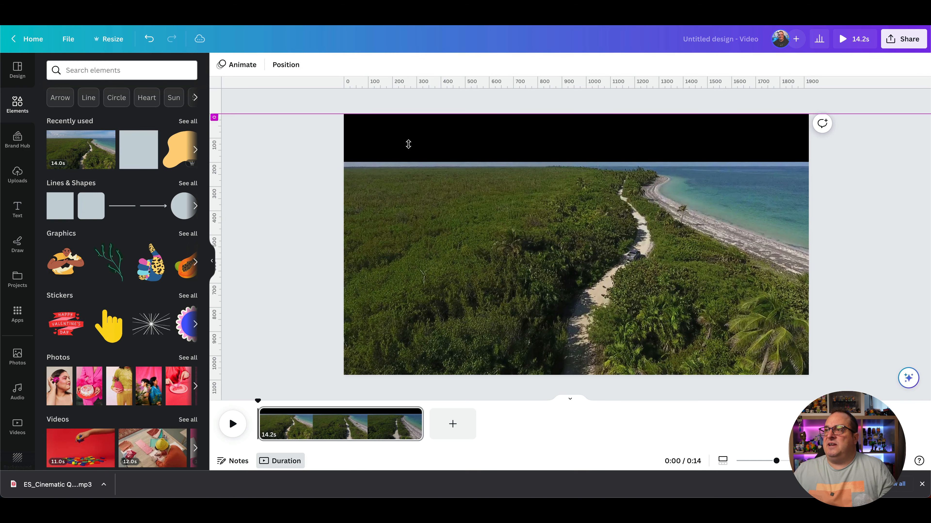
left_click_drag(409, 144, 409, 157)
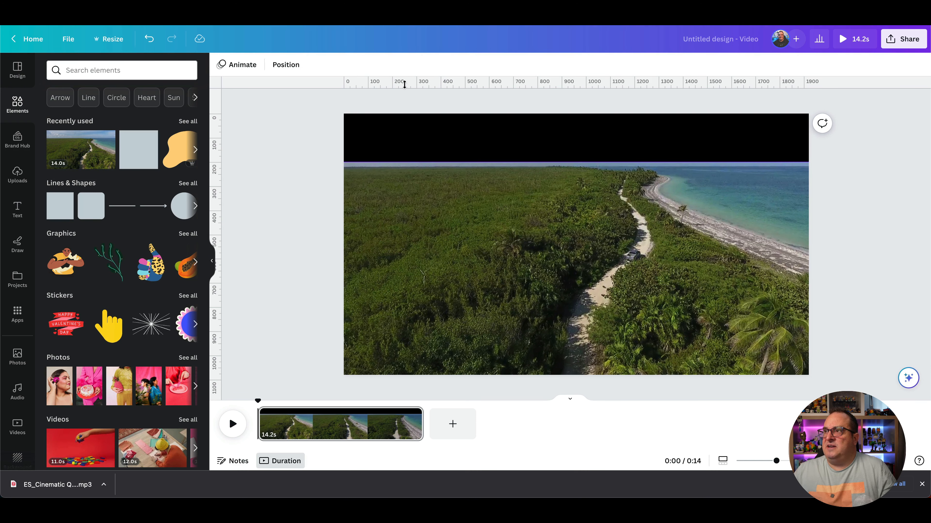
Step: Move the bottom black bar up over the frame and add a second guide along its upper edge
left_click(467, 353)
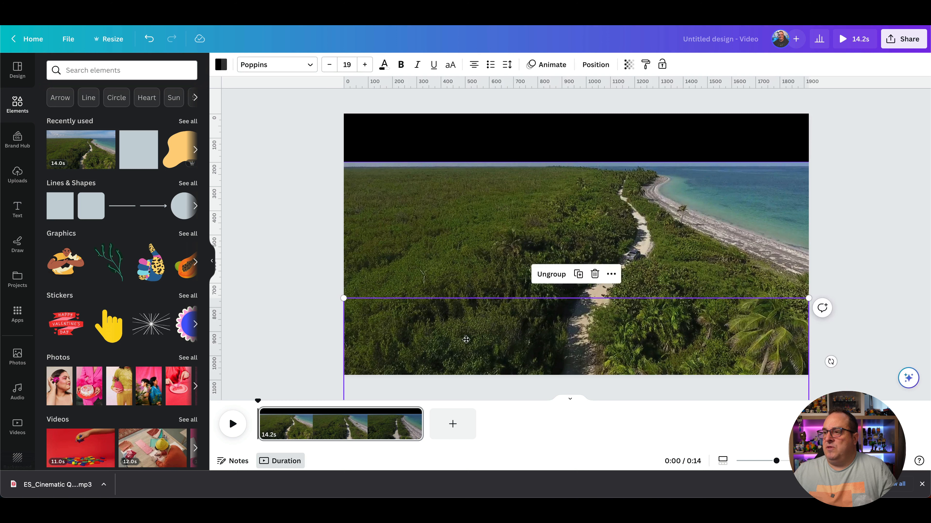
left_click_drag(468, 353, 466, 299)
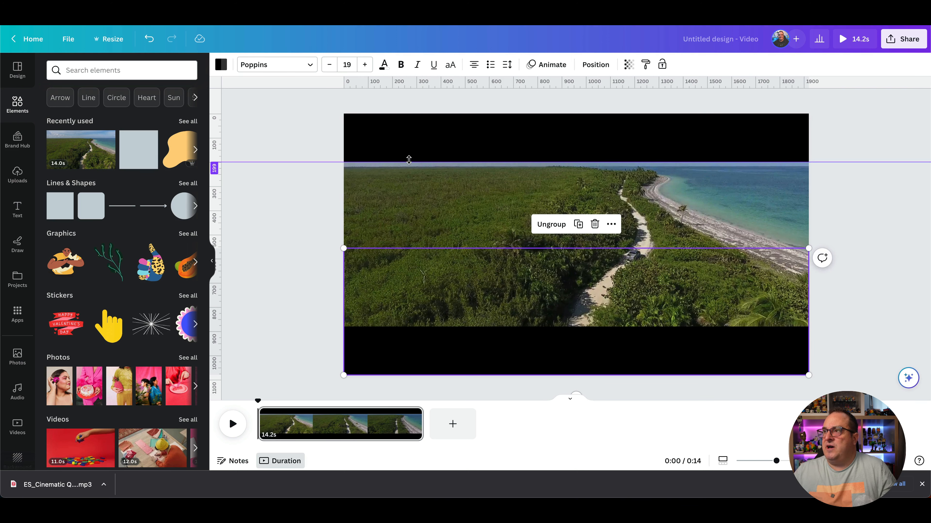
left_click_drag(437, 78, 428, 326)
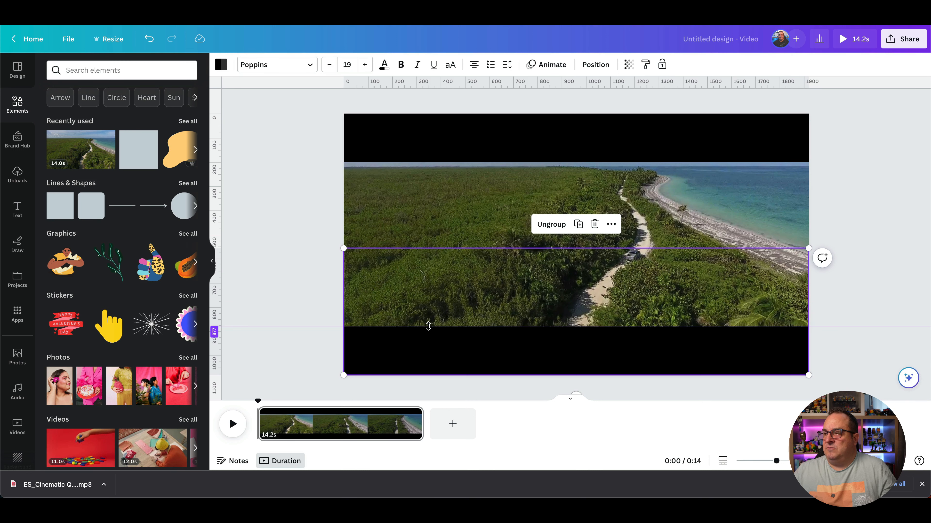
Step: Move the top black bar back up above the frame
left_click(260, 275)
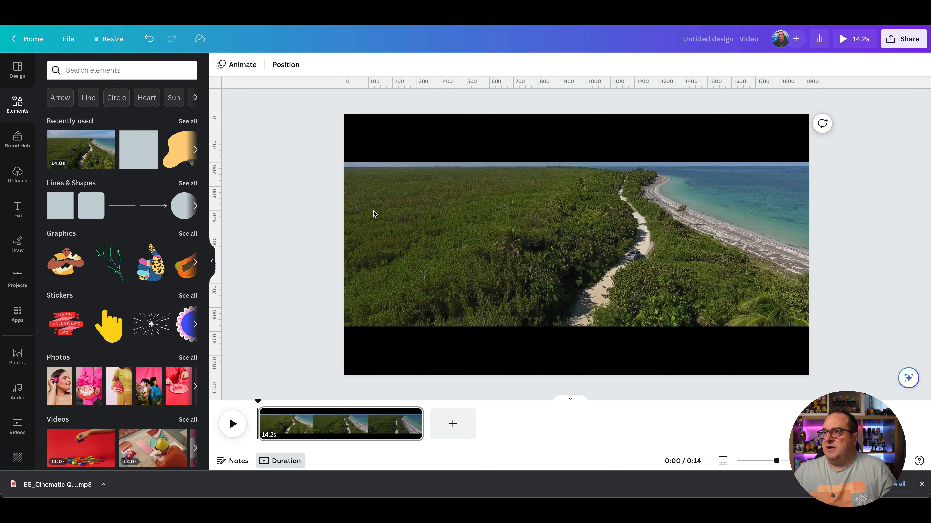
left_click(440, 150)
left_click_drag(461, 148, 579, 47)
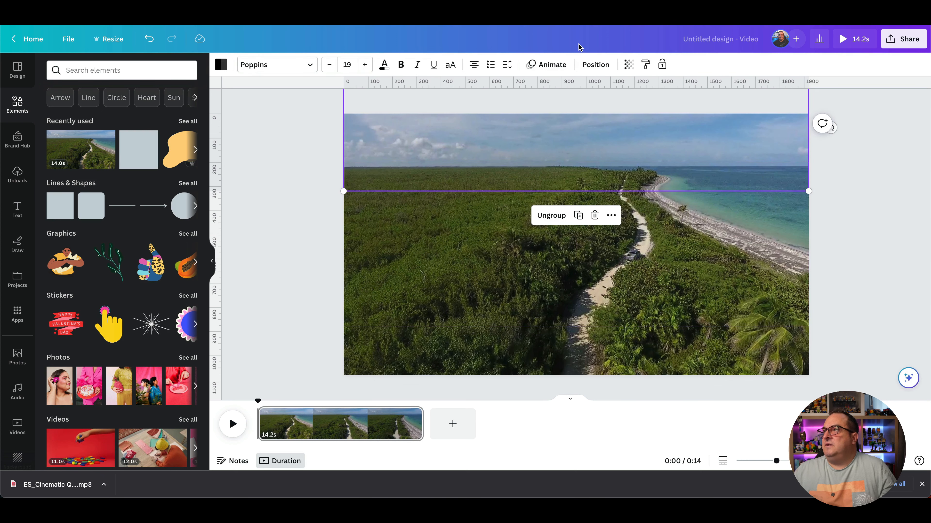
Step: Create a custom animation path sliding the top black bar down to the upper guide
left_click(544, 69)
left_click(116, 114)
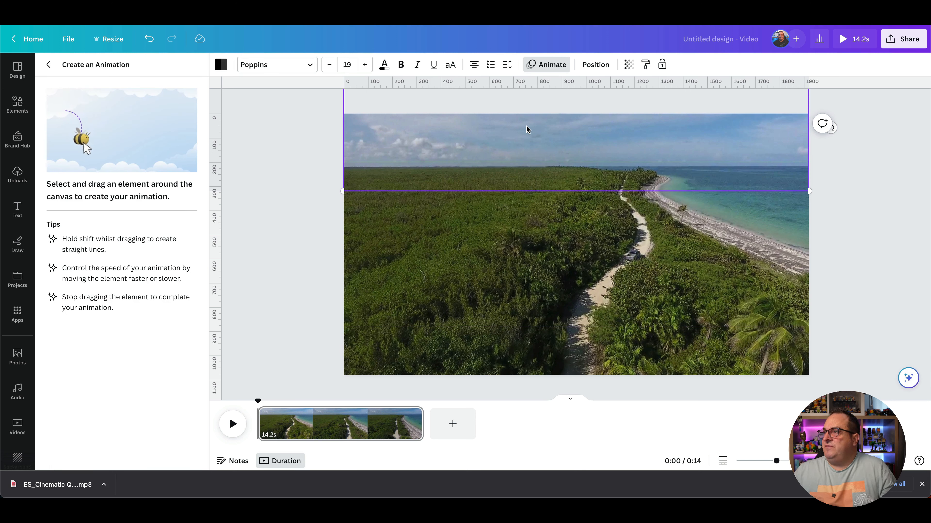
left_click_drag(528, 129, 524, 176)
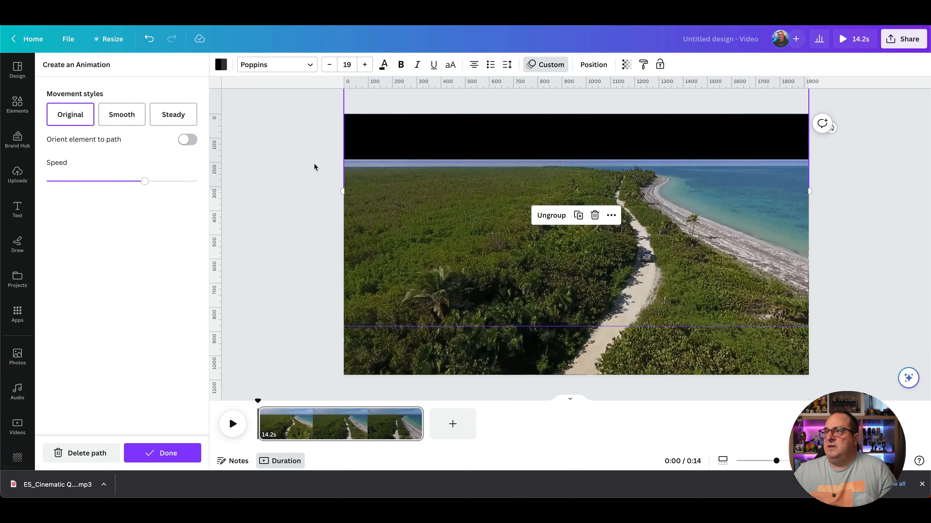
Step: Select the bottom black bar and create a custom animation path sliding it up to the lower guide
left_click(396, 359)
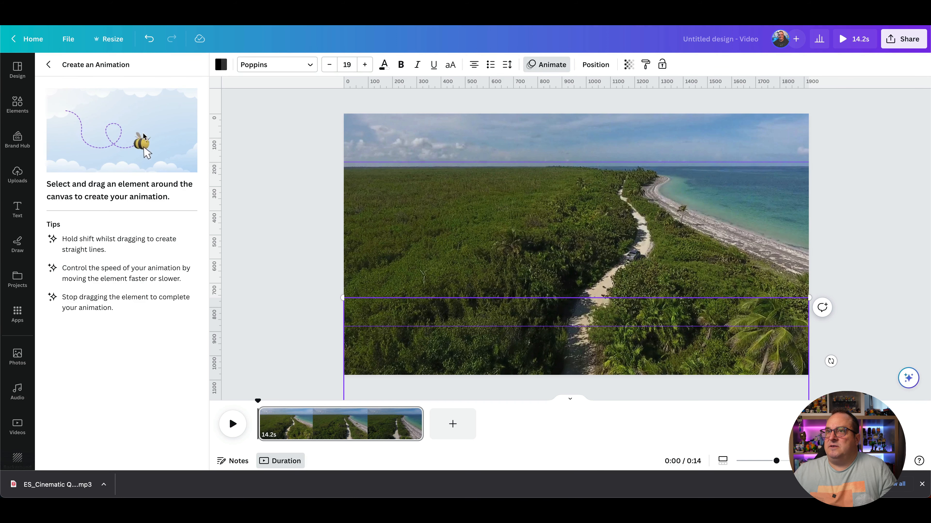
left_click(51, 65)
left_click(459, 356)
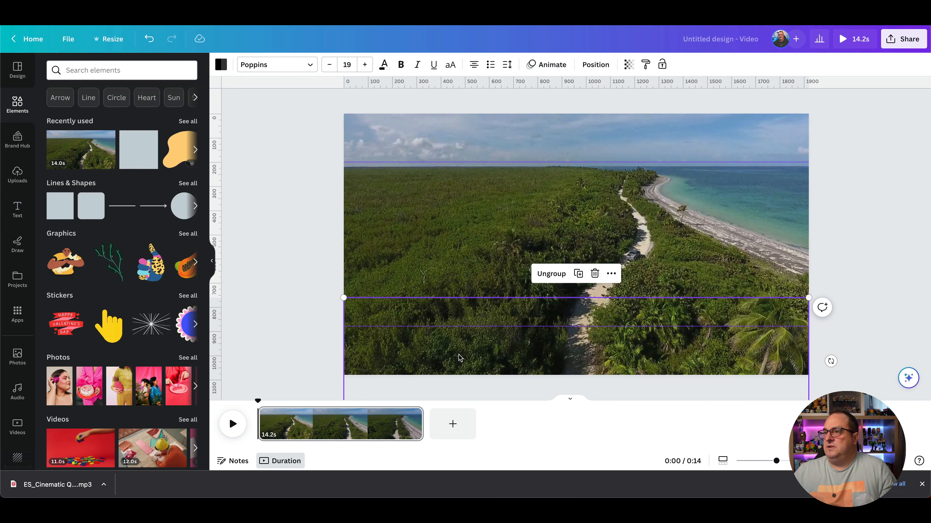
left_click(260, 302)
left_click(451, 344)
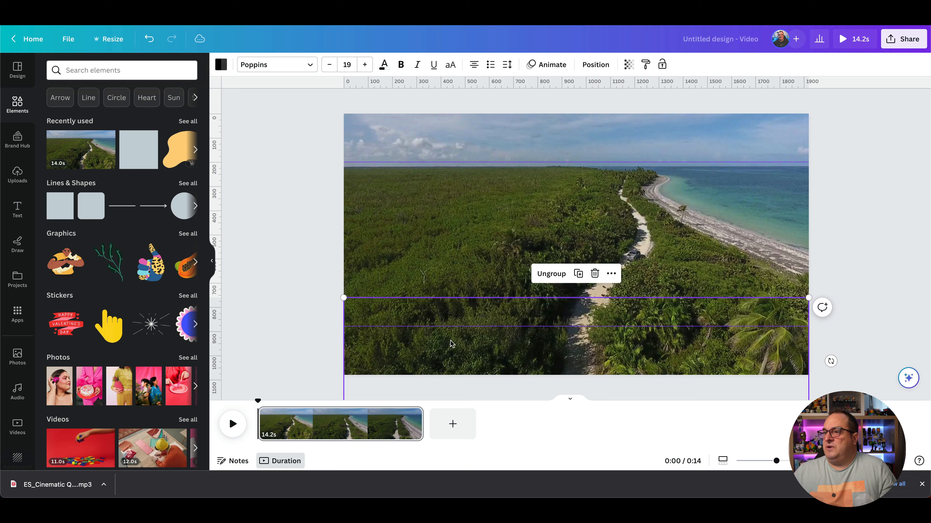
left_click(553, 65)
left_click(101, 104)
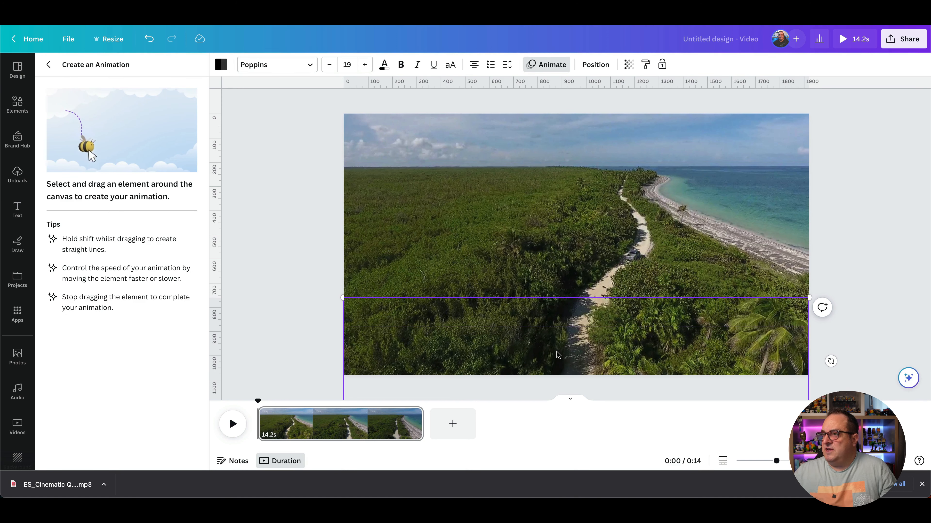
left_click_drag(557, 355, 556, 303)
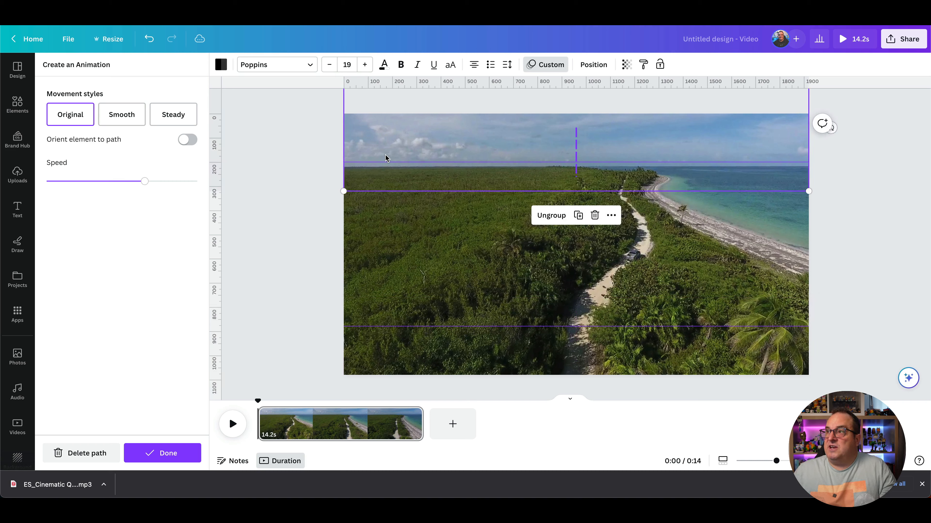
Step: Apply the Smooth movement style with a faster speed and finish the animation
left_click(108, 116)
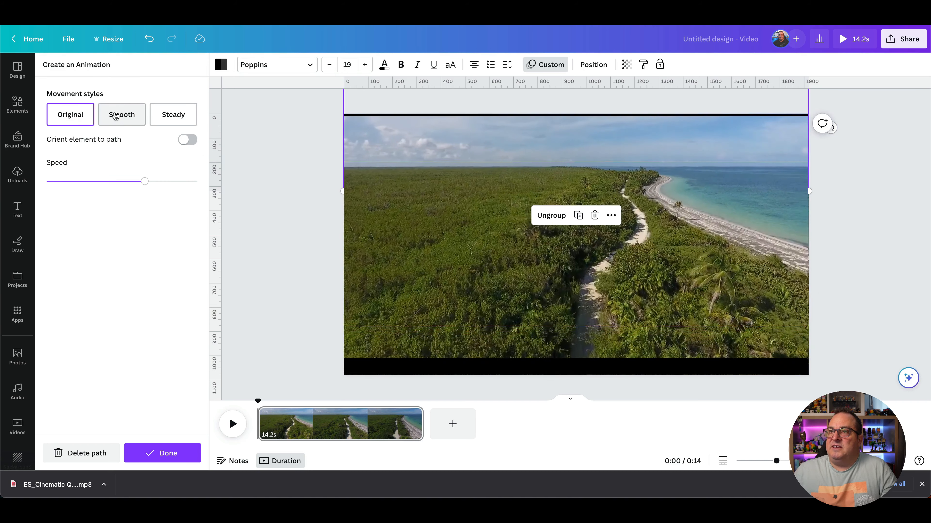
mouse_move(144, 185)
left_mouse_down()
mouse_move(135, 185)
mouse_move(146, 186)
left_mouse_up()
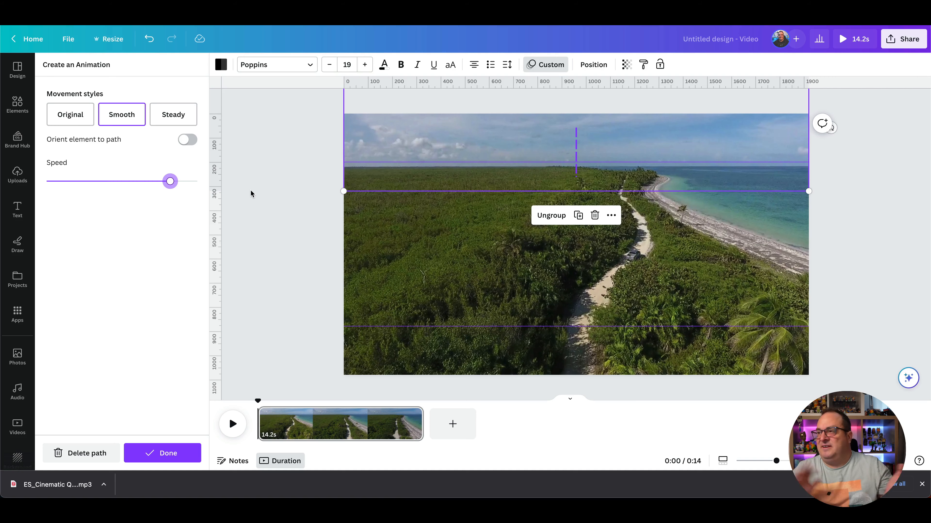
left_click(161, 456)
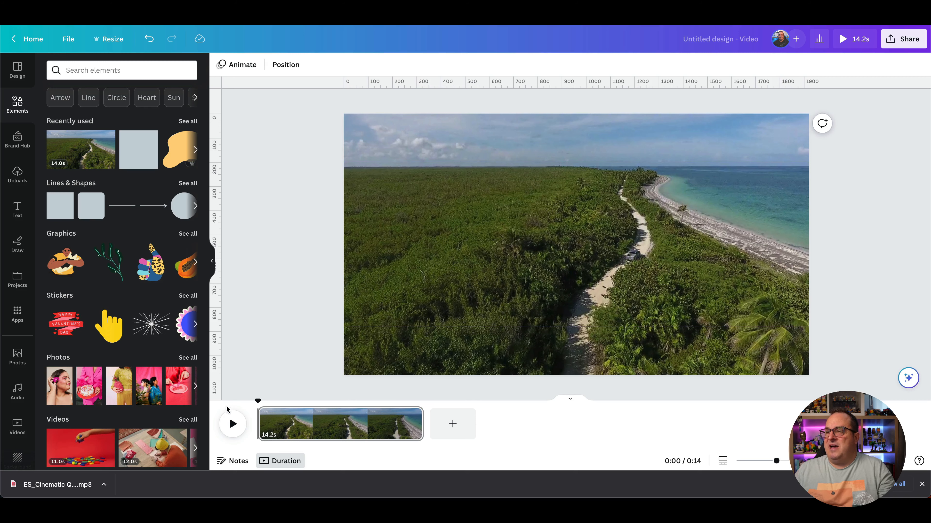
Step: Play the video to preview the black bar animations
left_click(231, 424)
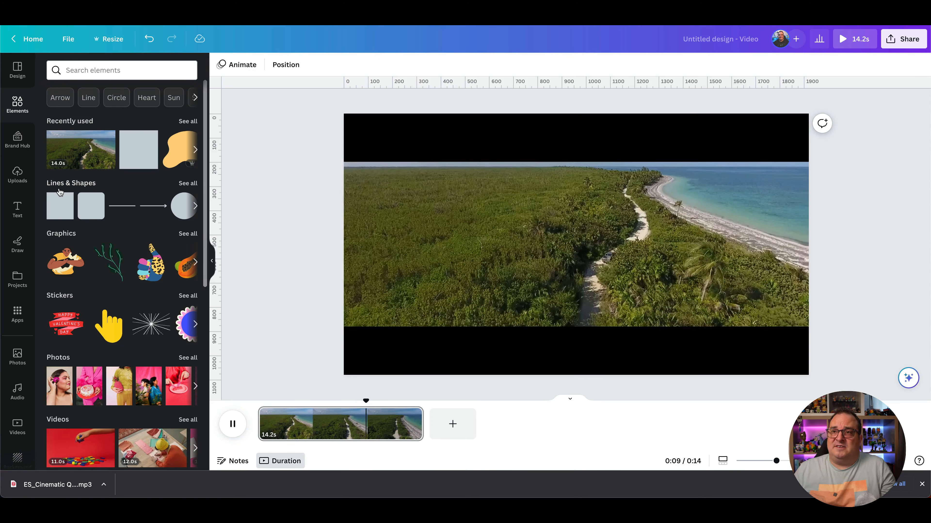
Step: Add the uploaded ES_Cinematic Quest audio track to the video
left_click(17, 175)
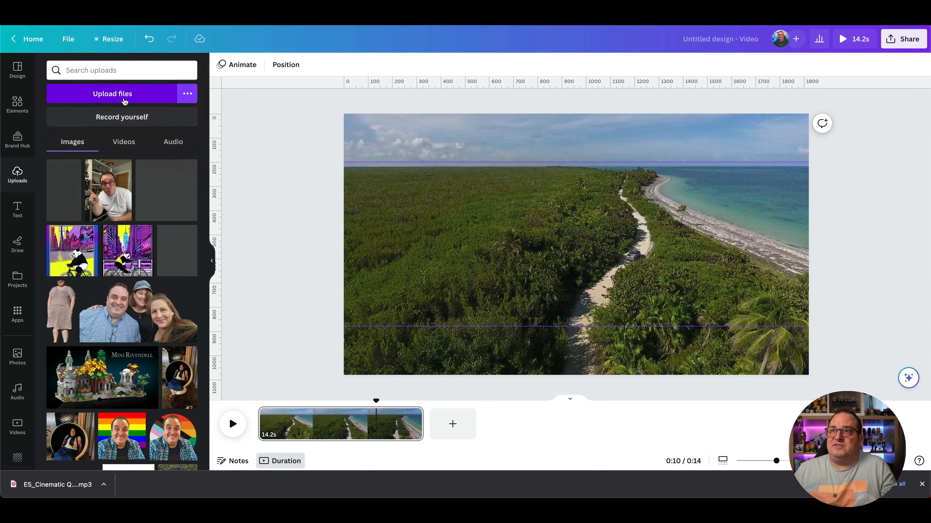
left_click(124, 141)
left_click(176, 144)
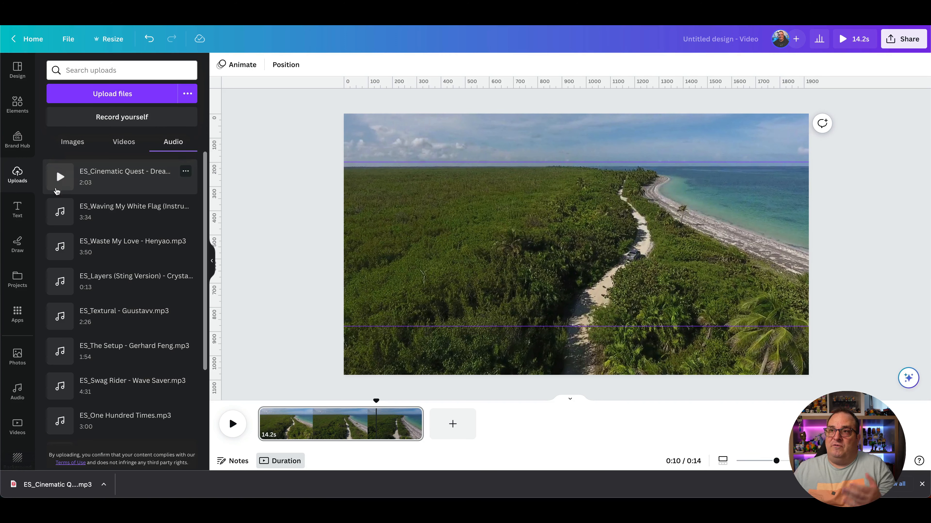
left_click(102, 178)
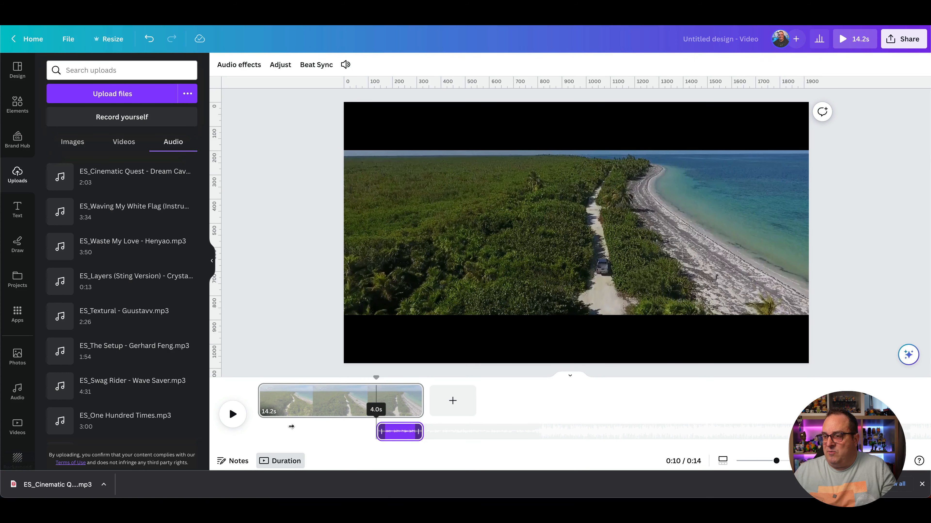
Step: Move the audio clip earlier and adjust which section of the song plays
left_click_drag(398, 433, 307, 430)
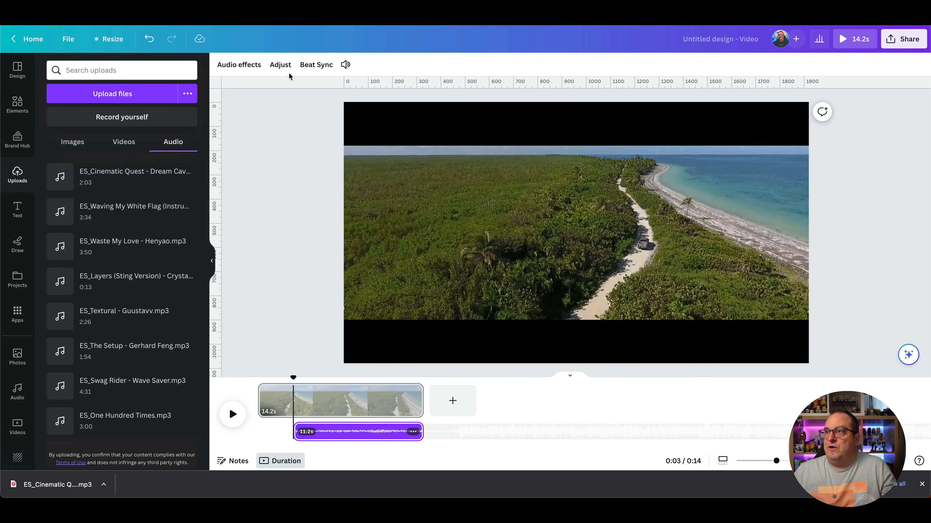
left_click(278, 65)
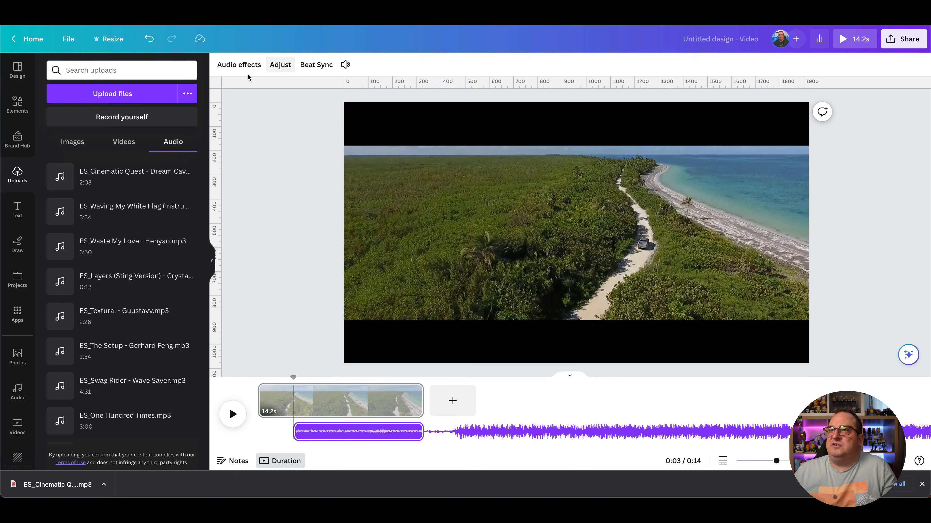
left_click_drag(393, 431, 282, 434)
left_click(290, 348)
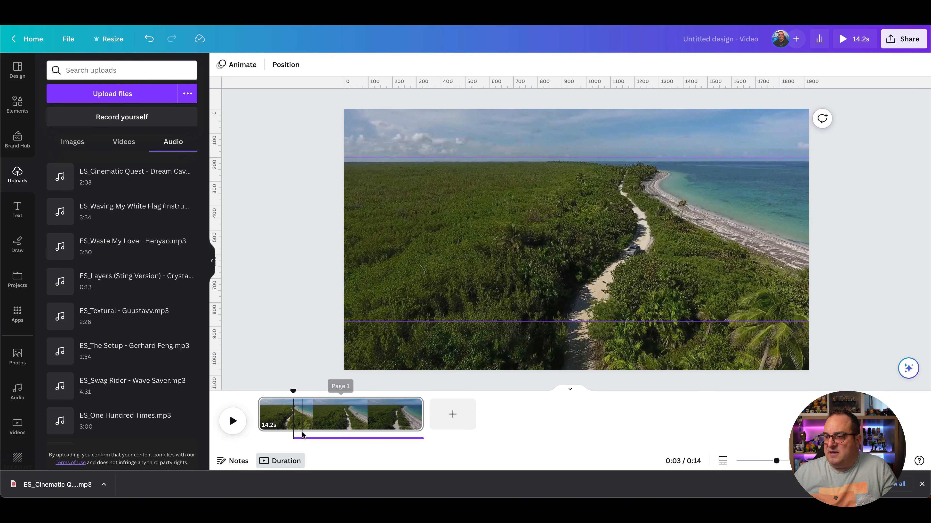
Step: Extend the audio clip to the start of the timeline and play the video back
left_click(308, 439)
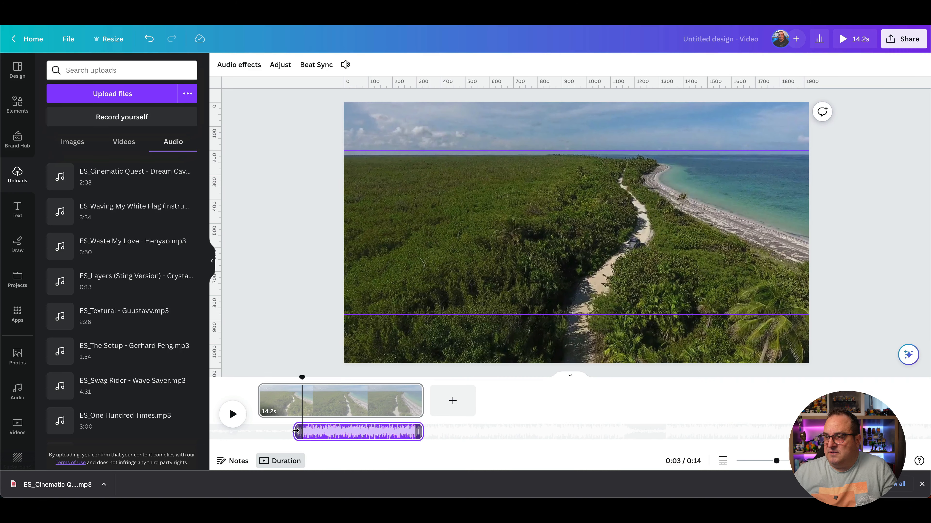
left_click_drag(295, 431, 259, 431)
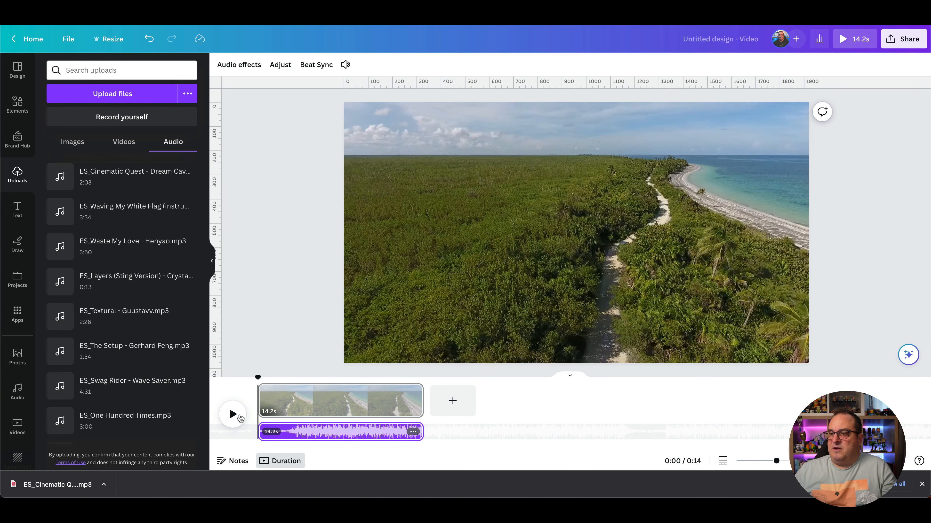
left_click(232, 414)
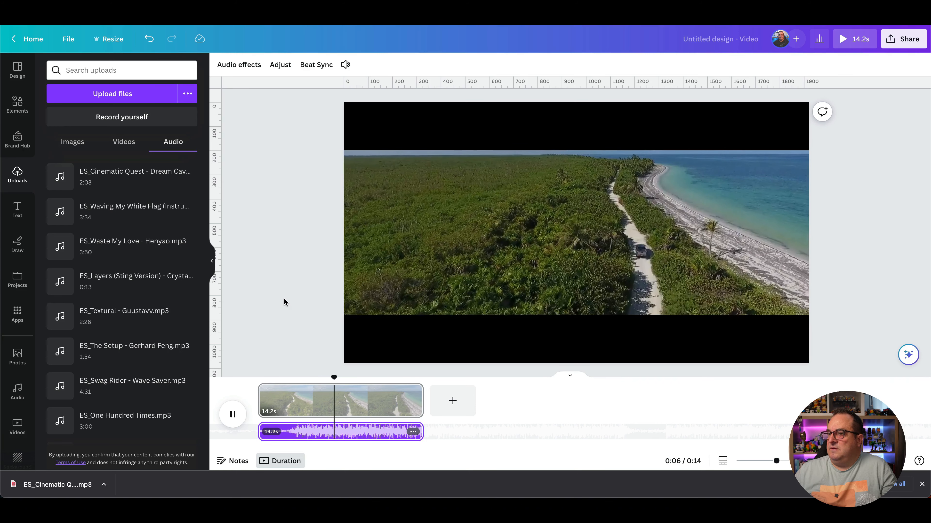
Step: Paste the 'Epic Road Trip' title onto the video page and review its Shift text animation
left_click(532, 218)
type("Epic Road Trip")
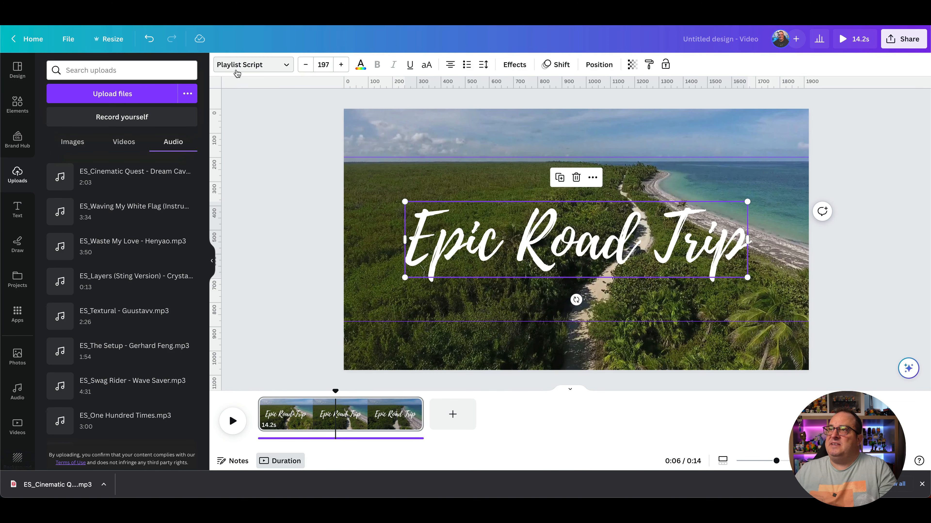
left_click(557, 65)
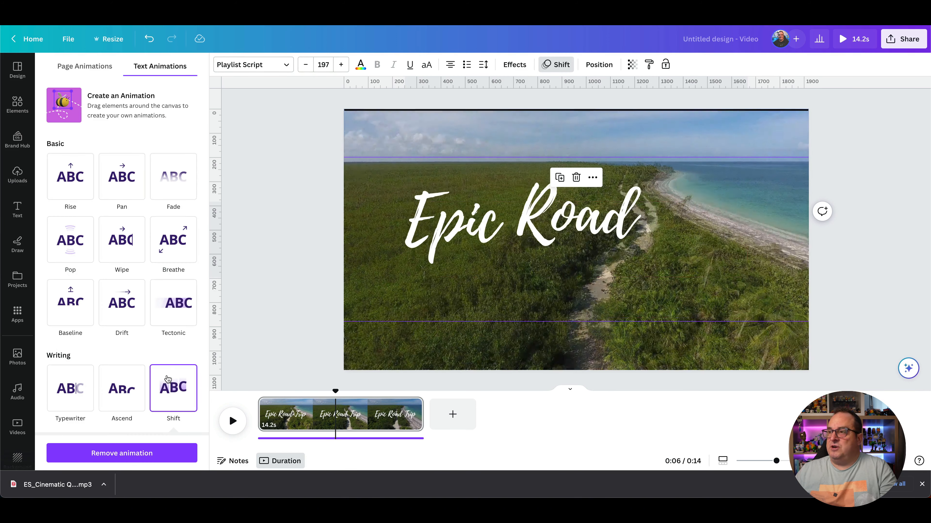
left_click(272, 281)
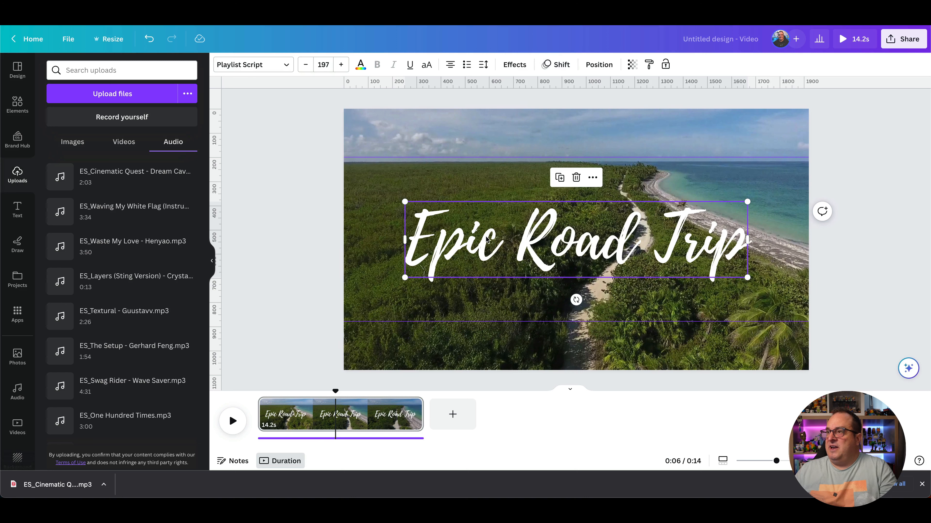
Step: Show the title's timing and trim its start so it appears at about 10.5 s
left_click(593, 177)
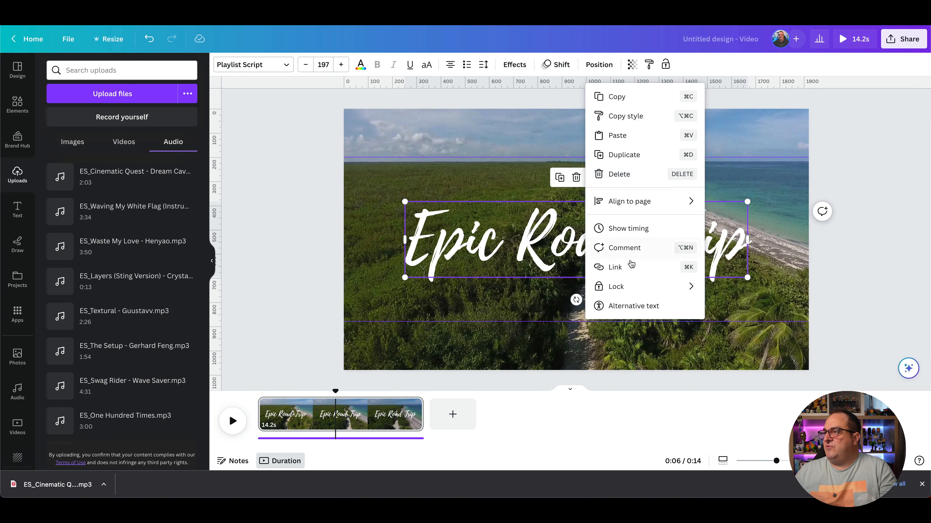
left_click(620, 230)
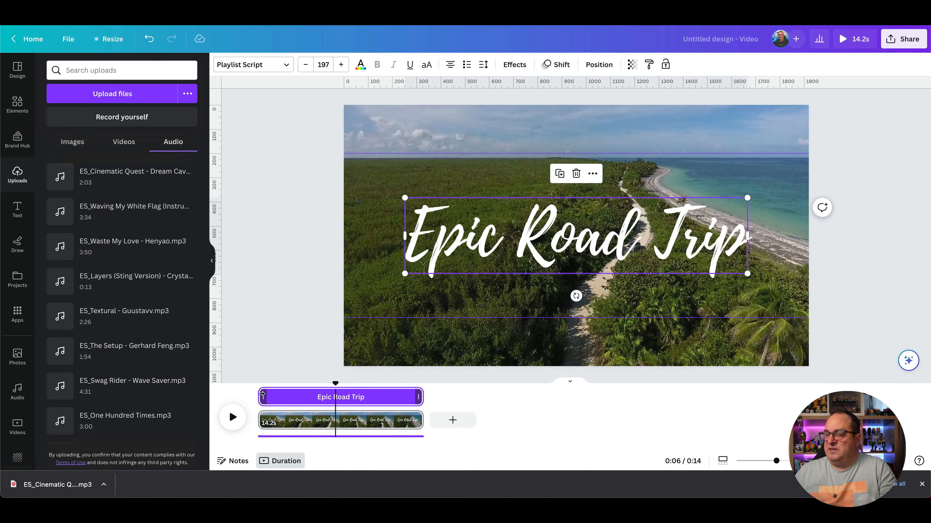
left_click_drag(262, 395, 301, 398)
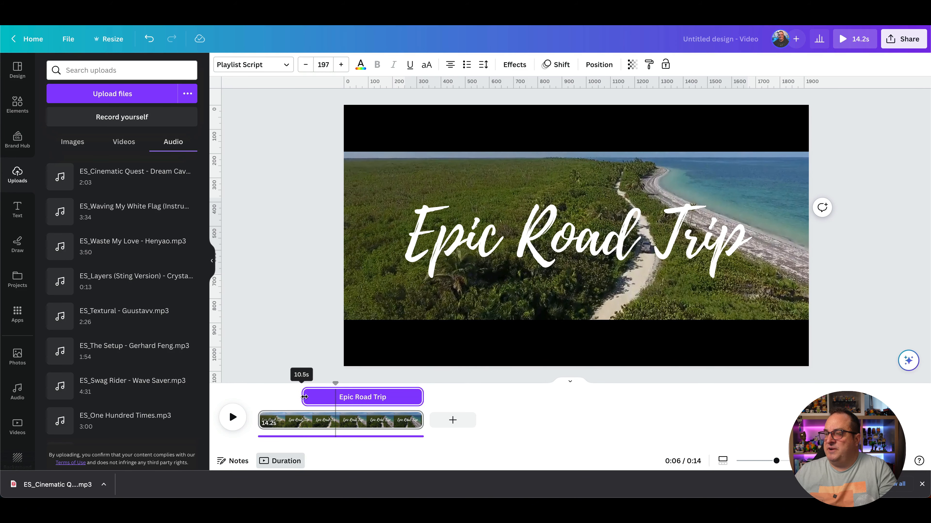
Step: Play the video from the beginning to preview the title's entrance
left_click(260, 385)
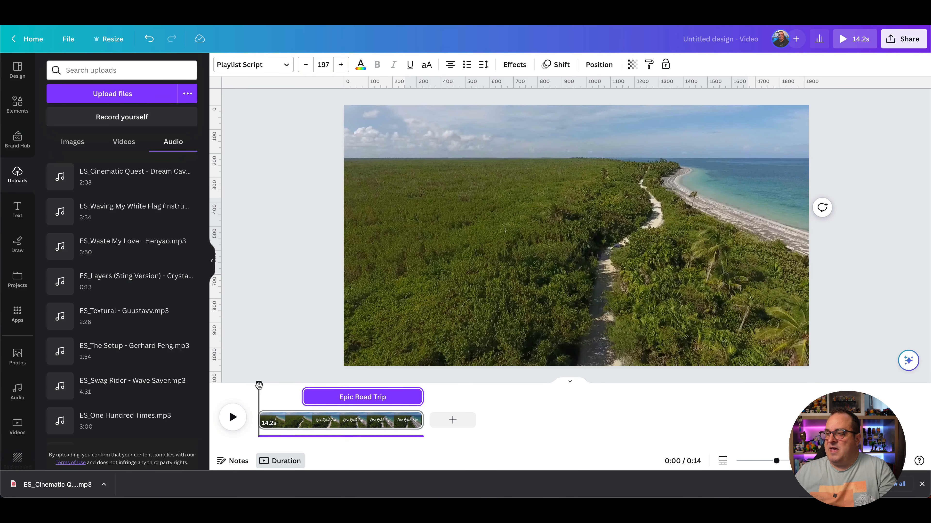
key("space")
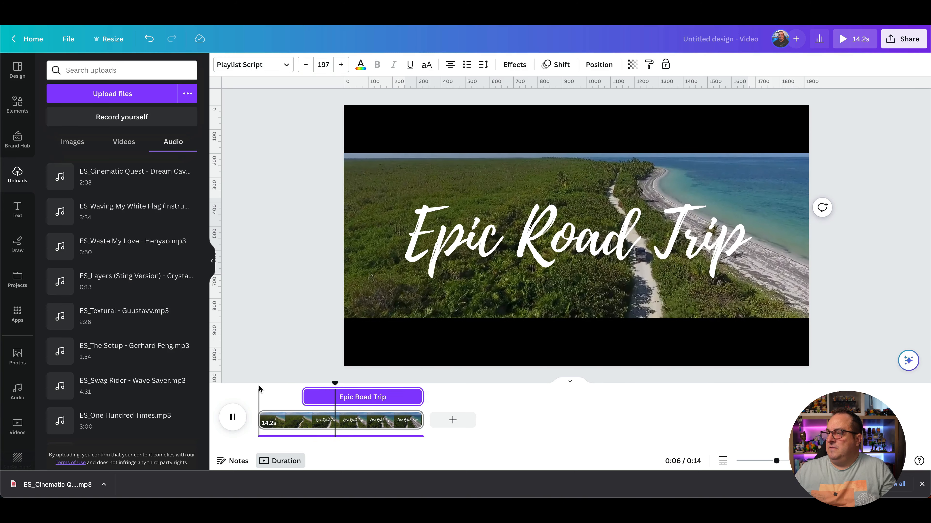
key("space")
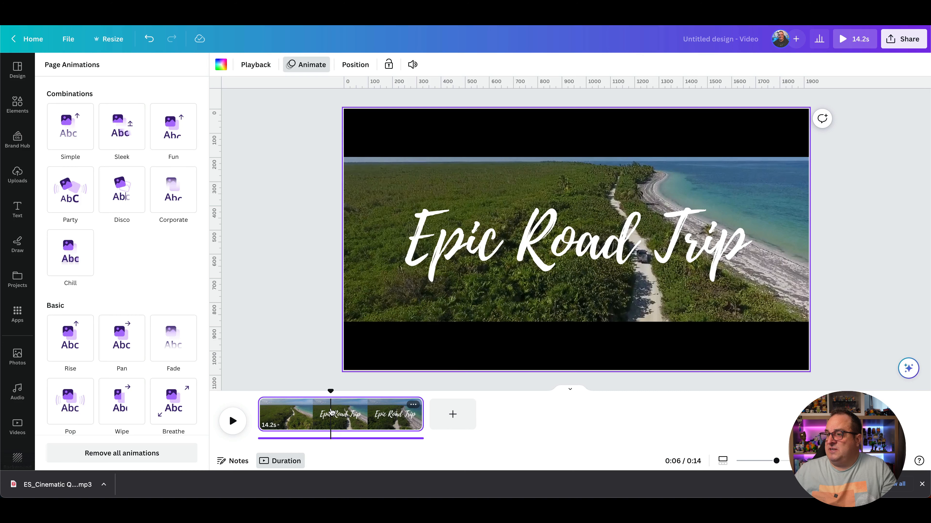
Step: Duplicate the page and delete the 'Epic Road Trip' title from the copy
key("ctrl+d")
left_click(501, 403)
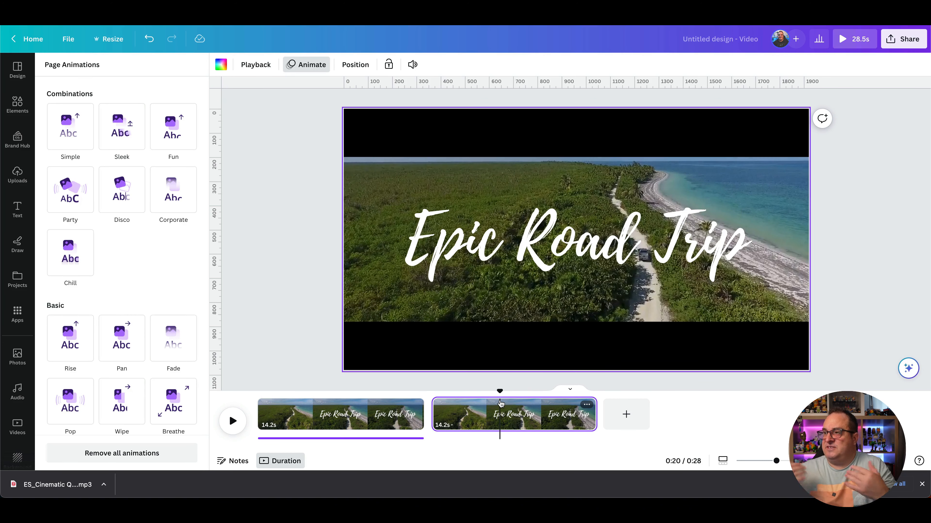
left_click(477, 245)
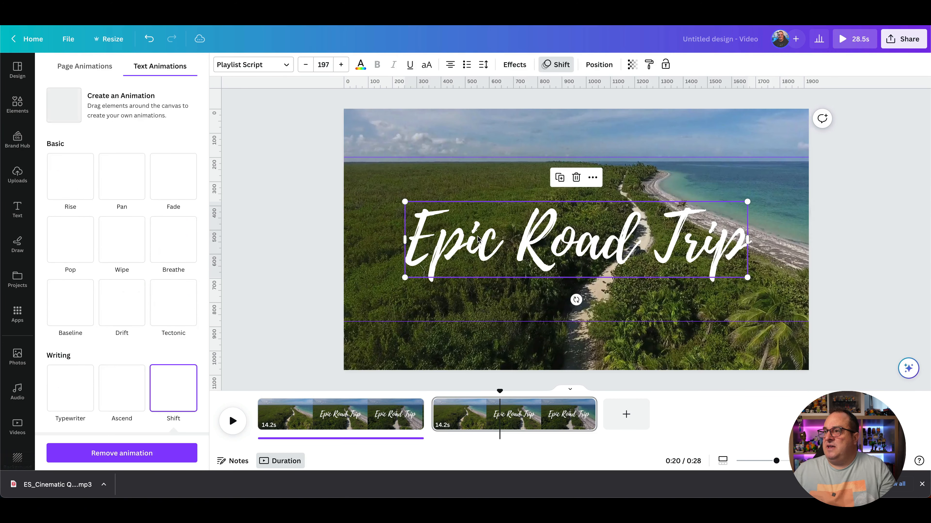
key("Delete")
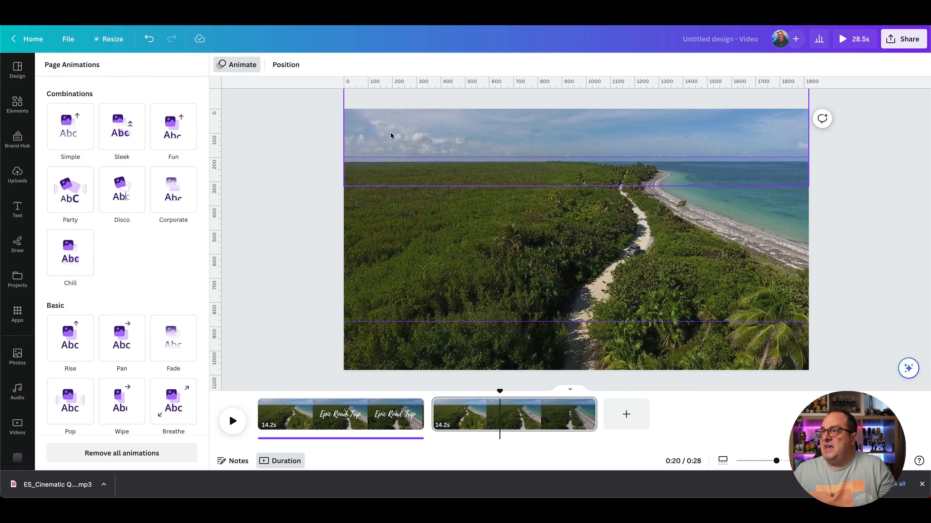
Step: Delete the existing custom animation paths from both black bars on the duplicated page
left_click(394, 139)
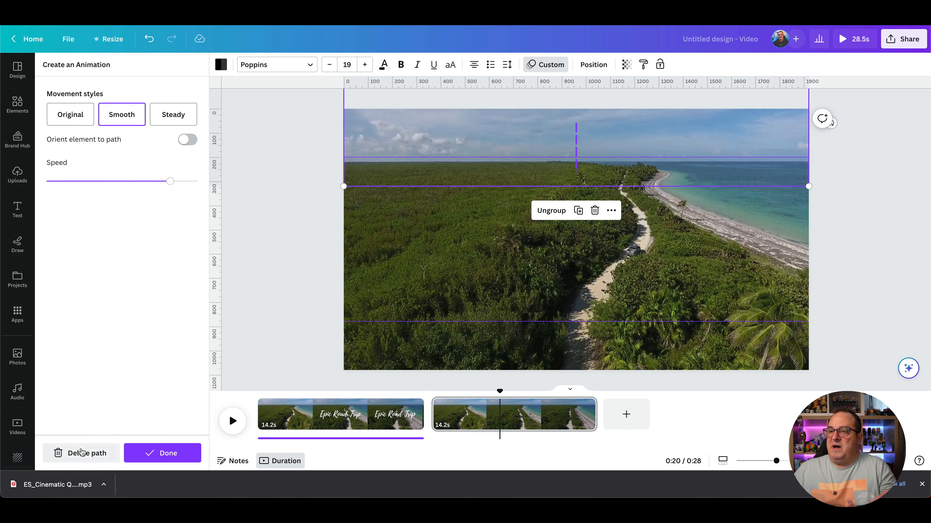
left_click(78, 455)
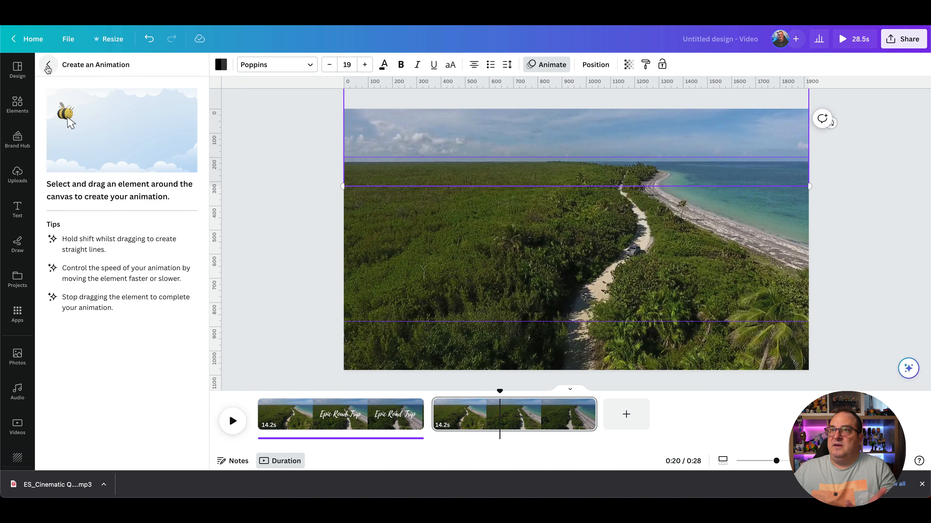
left_click(47, 66)
left_click(262, 175)
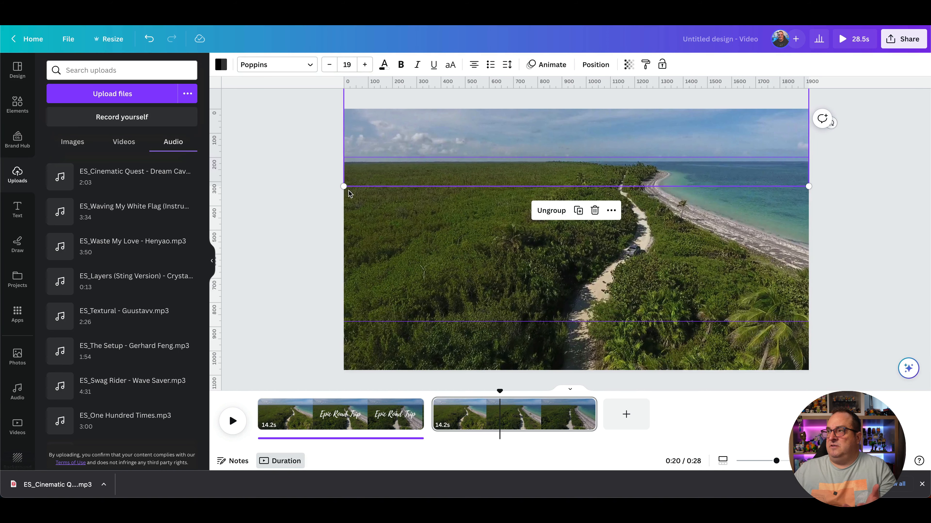
left_click(399, 332)
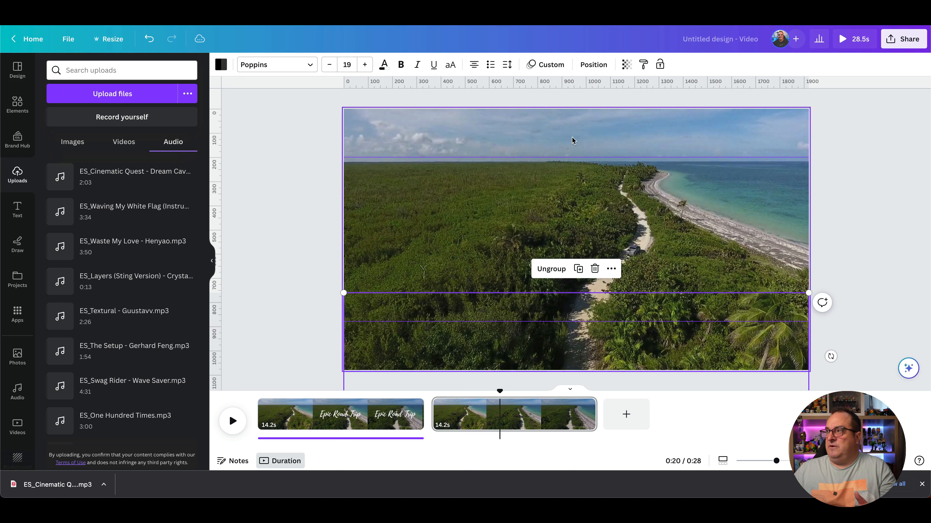
left_click(544, 69)
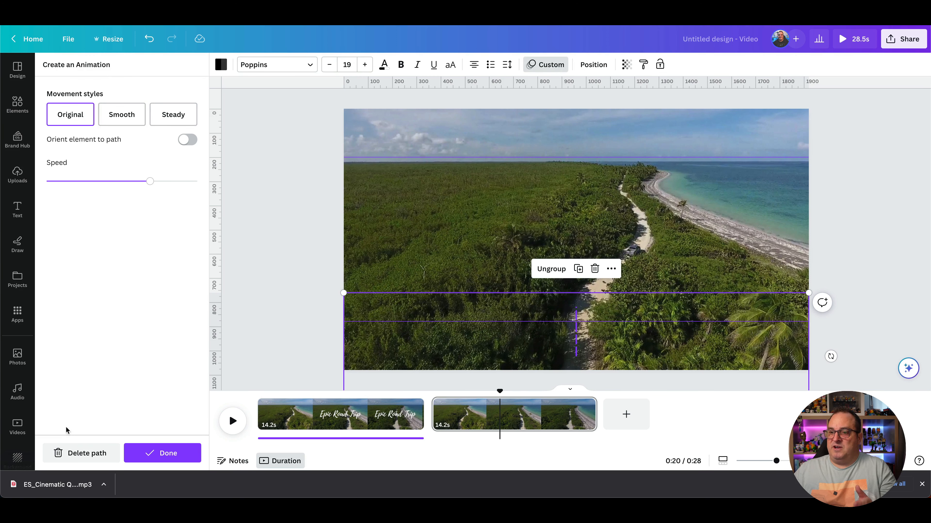
left_click(71, 456)
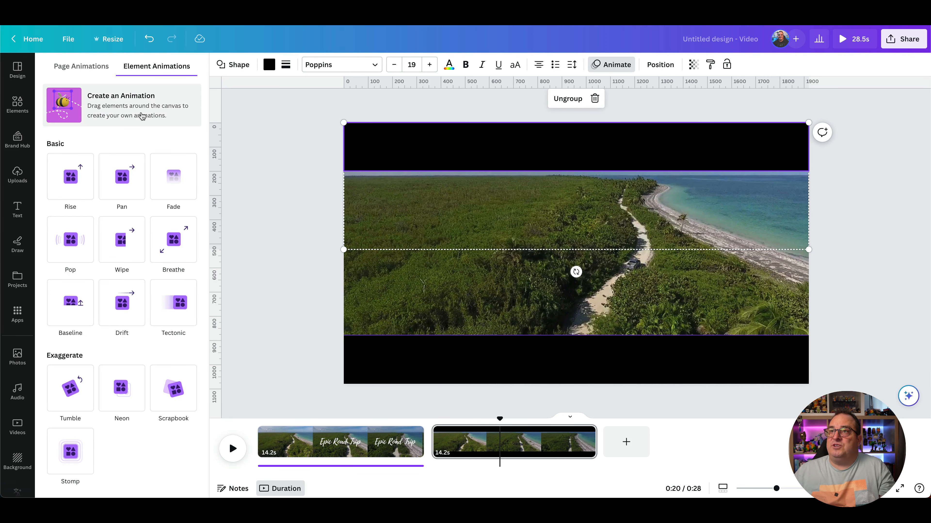
Step: Create a custom animation moving the top black bar straight up out of the frame
left_click(142, 116)
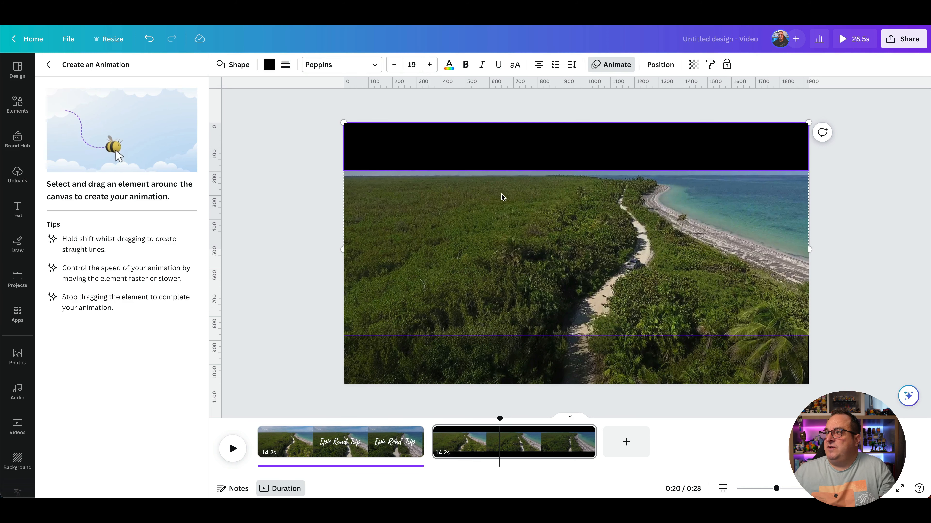
left_click_drag(502, 198, 505, 152)
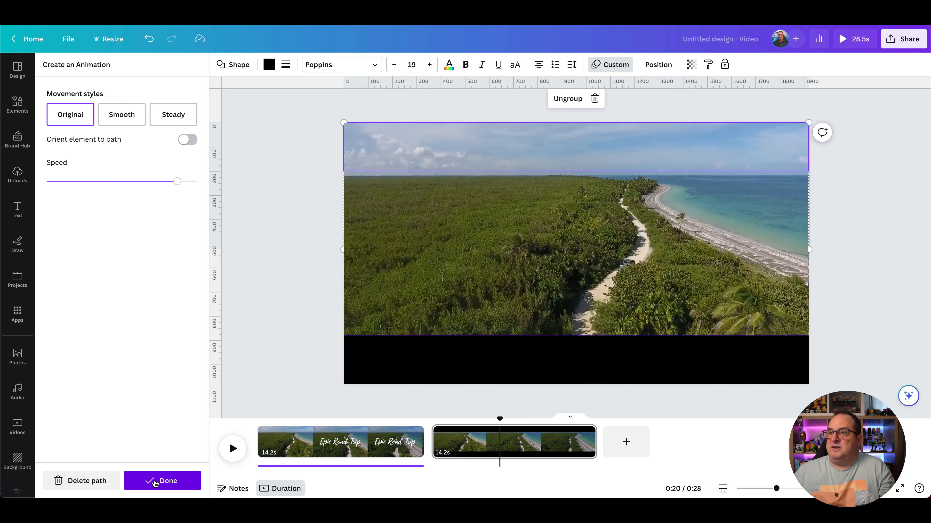
left_click(155, 484)
Step: Create a custom animation moving the bottom black bar straight down out of the frame
left_click(428, 344)
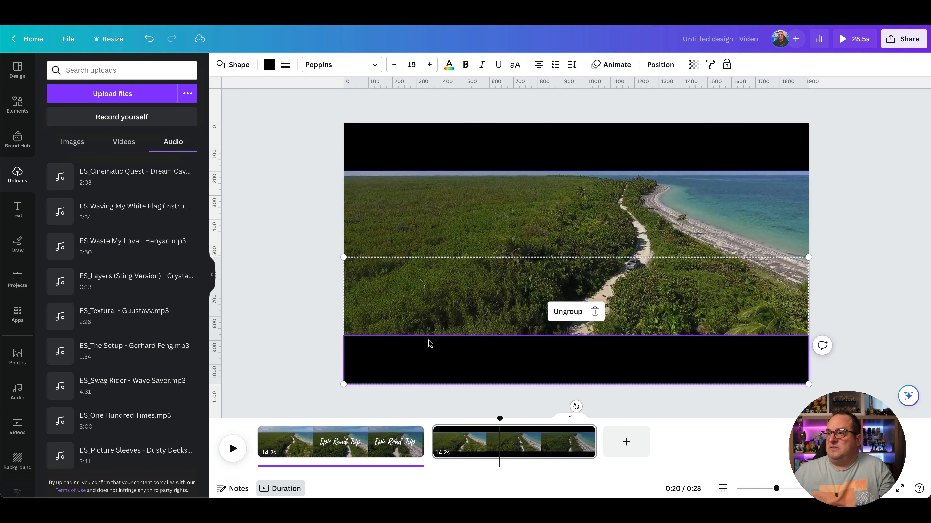
left_click(611, 66)
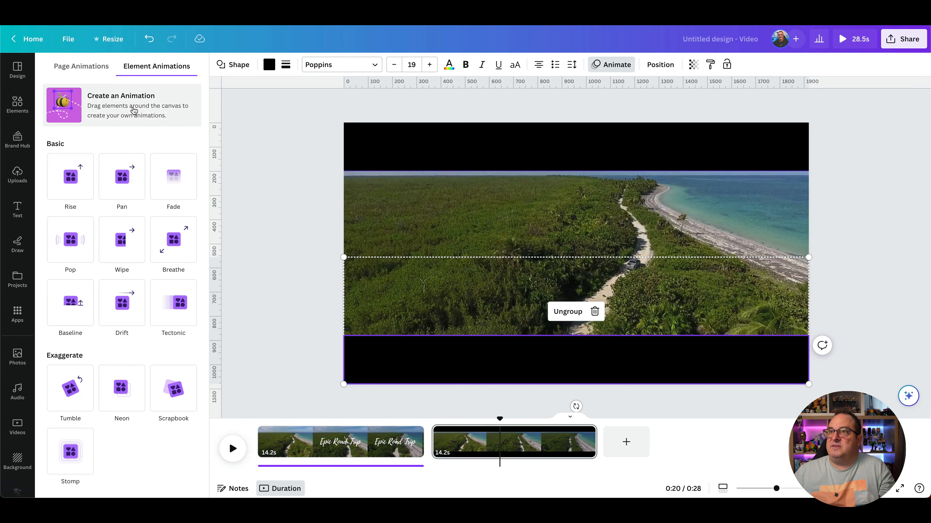
left_click(134, 110)
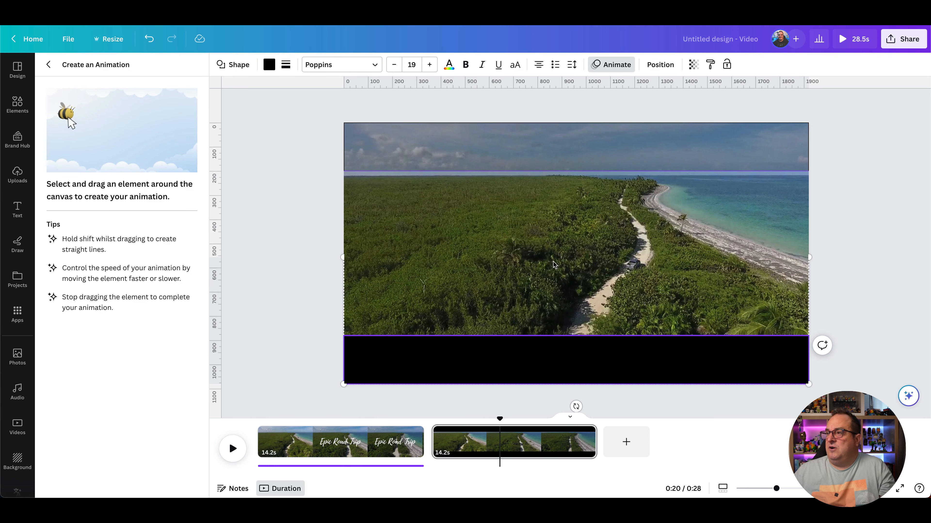
left_click_drag(521, 360, 517, 399)
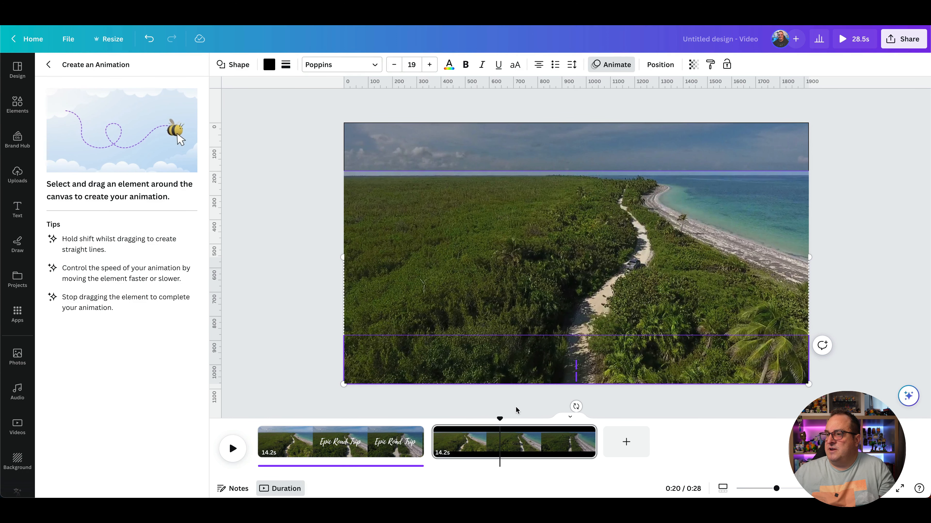